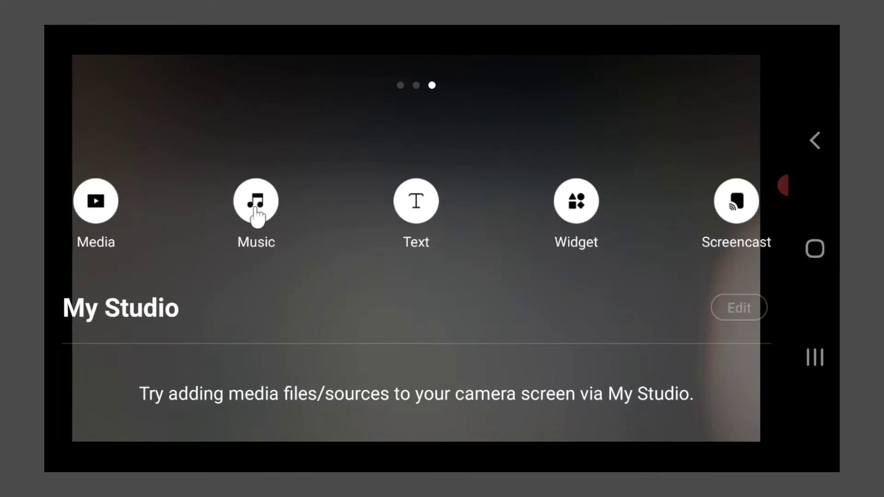
Step: Open the Prism Images album in the media picker and preview the MTR logo image
{"action": "left_click", "coordinate": [102, 204]}
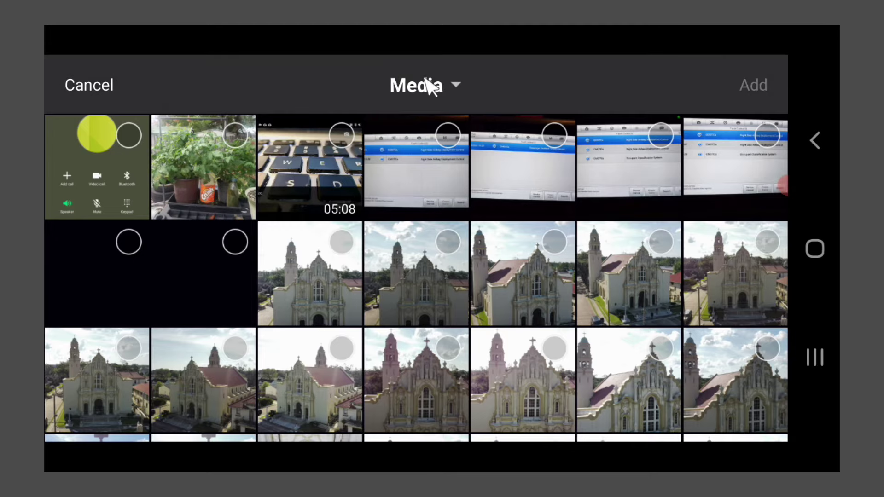
{"action": "left_click", "coordinate": [428, 85]}
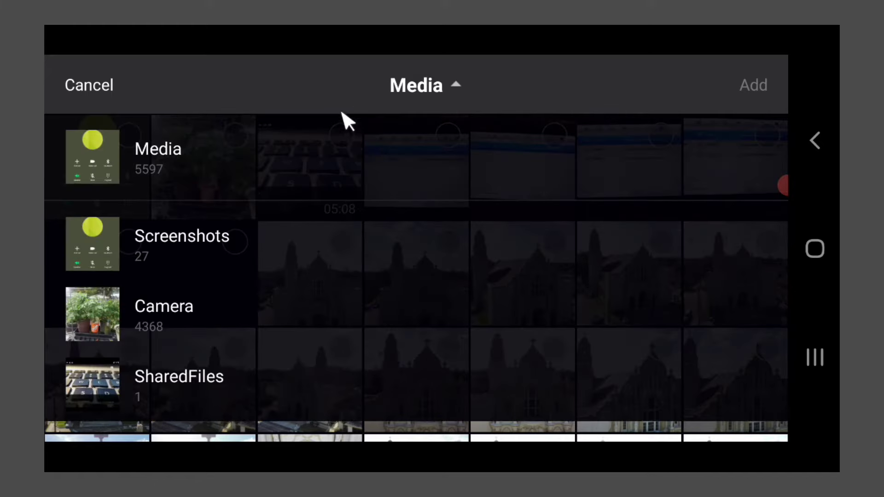
{"action": "left_click_drag", "start_coordinate": [288, 274], "coordinate": [304, 164]}
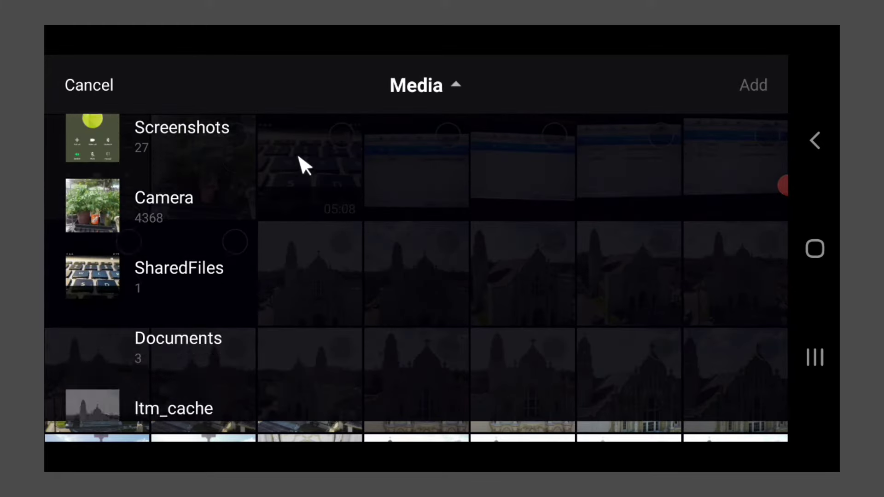
{"action": "left_click_drag", "start_coordinate": [283, 297], "coordinate": [290, 154]}
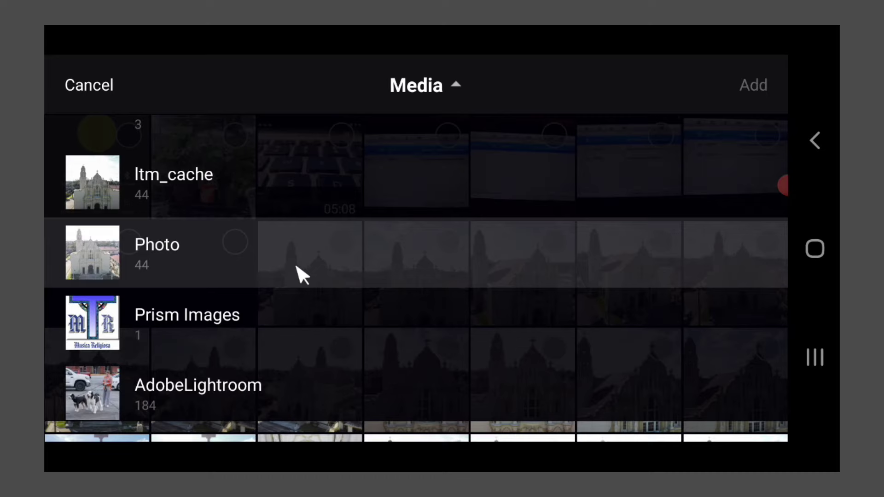
{"action": "left_click_drag", "start_coordinate": [299, 275], "coordinate": [300, 221]}
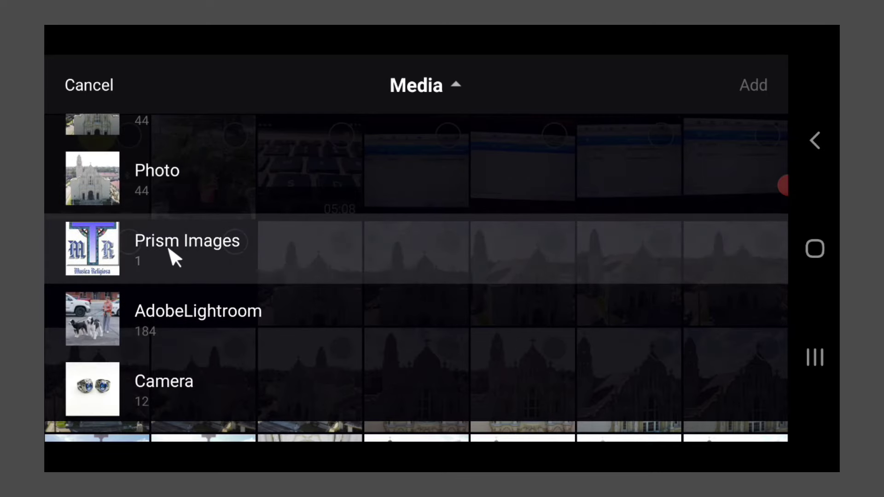
{"action": "left_click", "coordinate": [215, 258]}
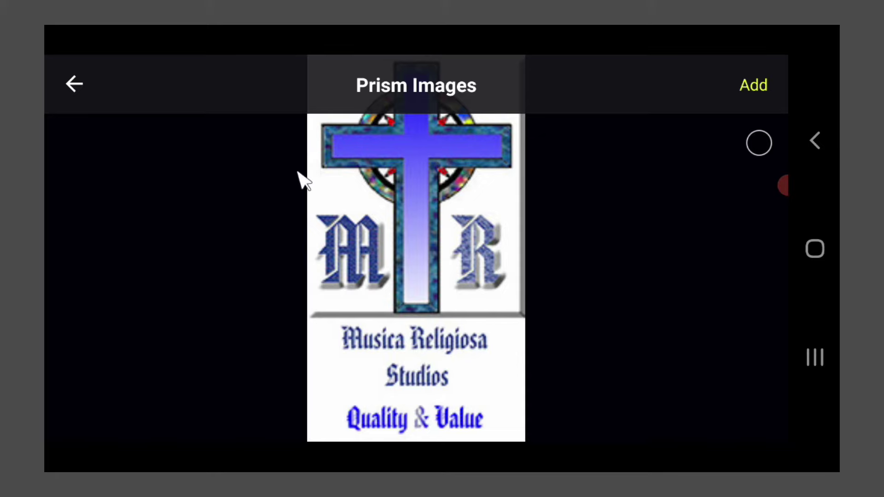
Step: Add the MTR logo to My Studio, then bring up the CAPTION templates for a new text source
{"action": "left_click", "coordinate": [759, 143]}
{"action": "left_click", "coordinate": [766, 94]}
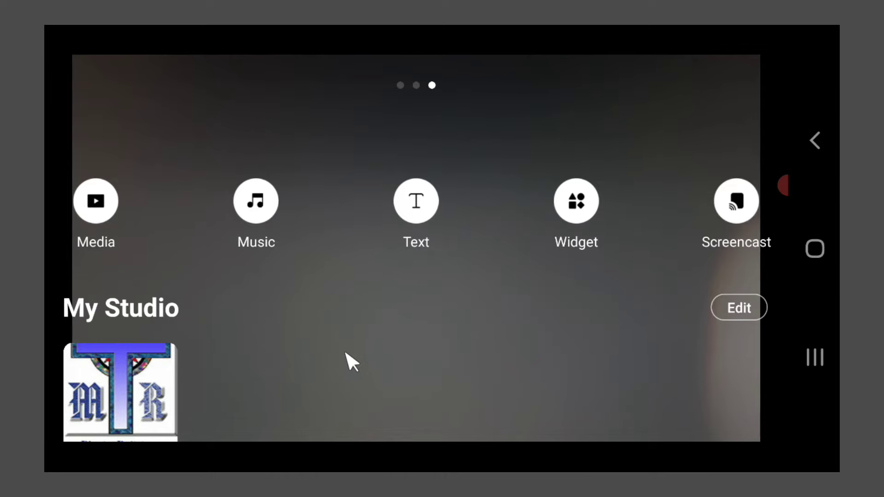
{"action": "left_click", "coordinate": [417, 212]}
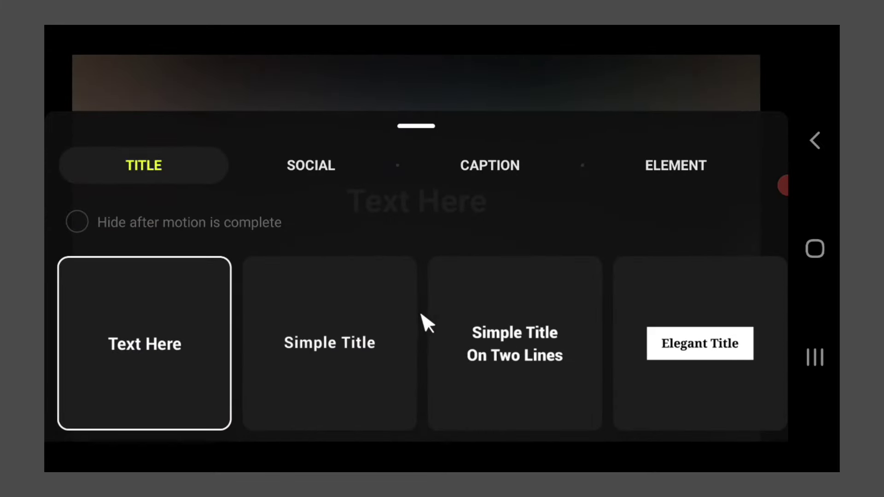
{"action": "left_click", "coordinate": [490, 170]}
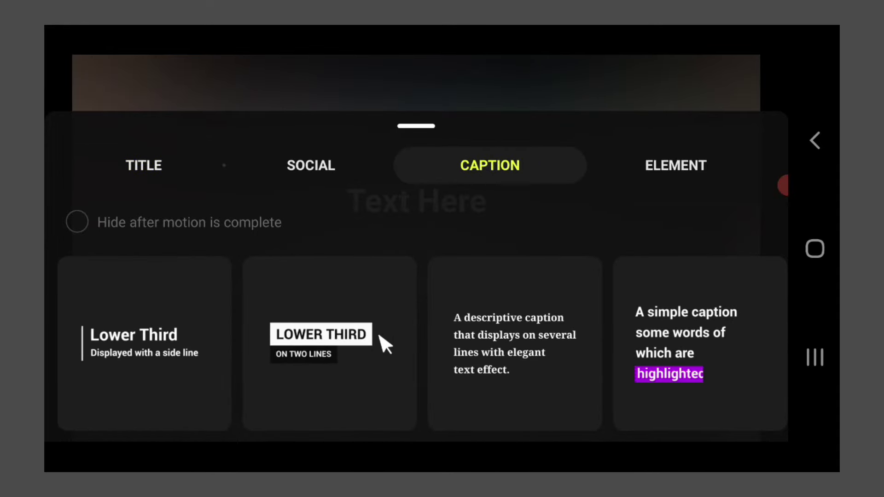
Step: Apply the 'LOWER THIRD on two lines' caption and replace its top line with the presenter's full name
{"action": "left_click", "coordinate": [329, 340]}
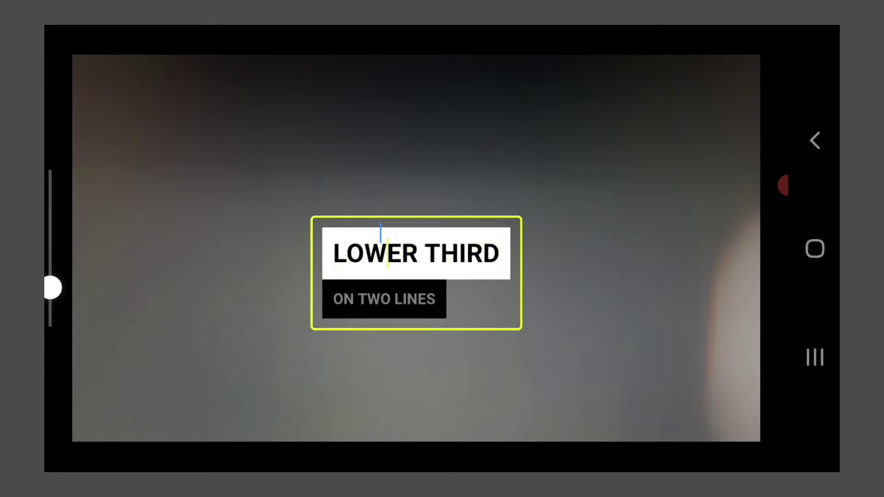
{"action": "left_click", "coordinate": [381, 246]}
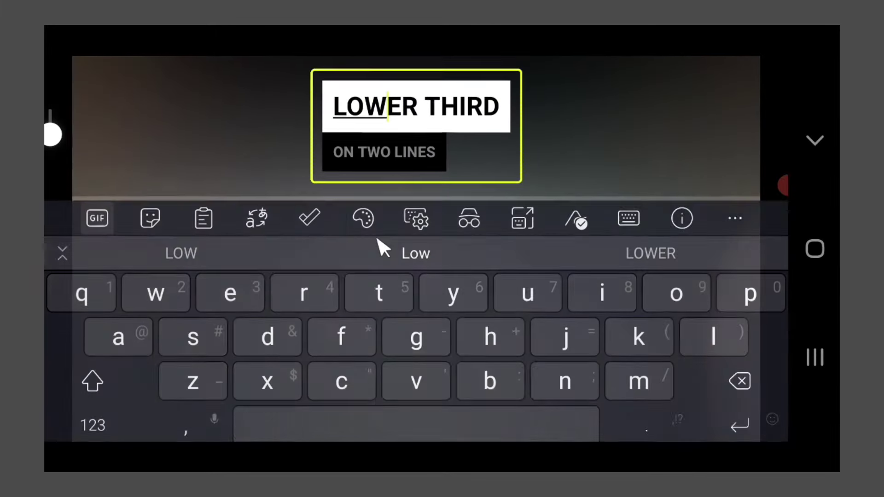
{"action": "left_click", "coordinate": [387, 115]}
{"action": "left_click_drag", "start_coordinate": [387, 136], "coordinate": [366, 136]}
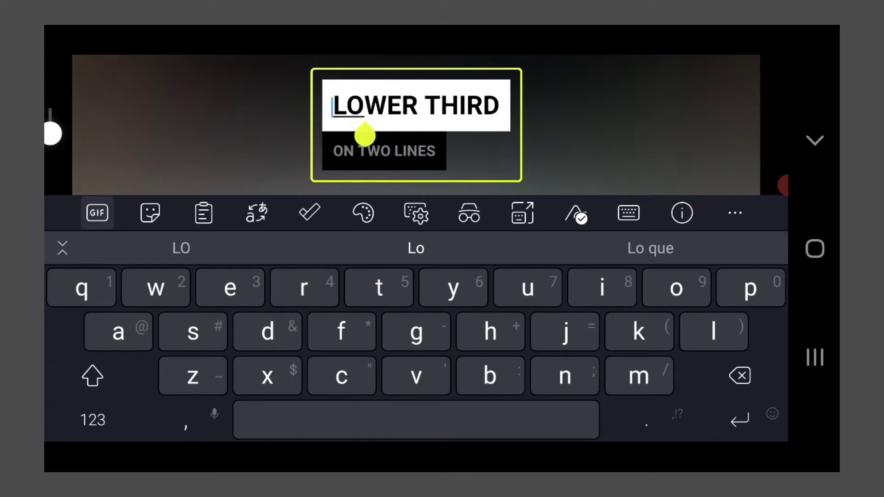
{"action": "left_click", "coordinate": [391, 106]}
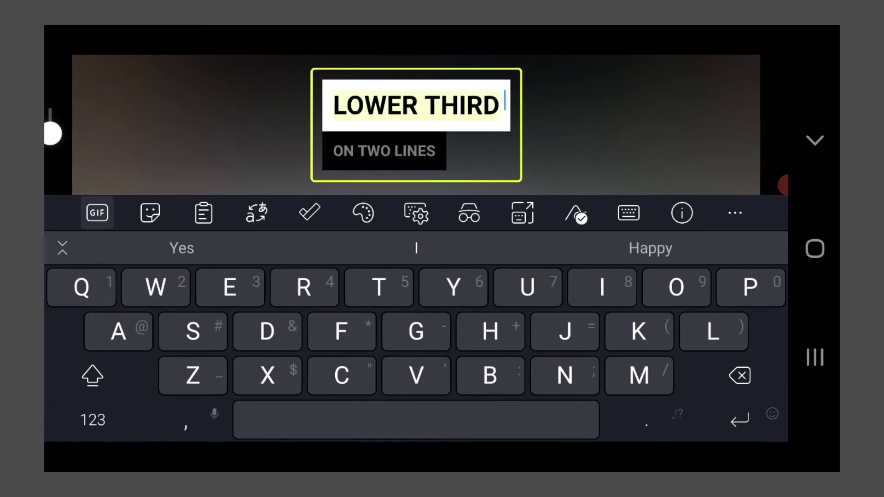
{"action": "double_click", "coordinate": [416, 106]}
{"action": "type", "text": "Rob"}
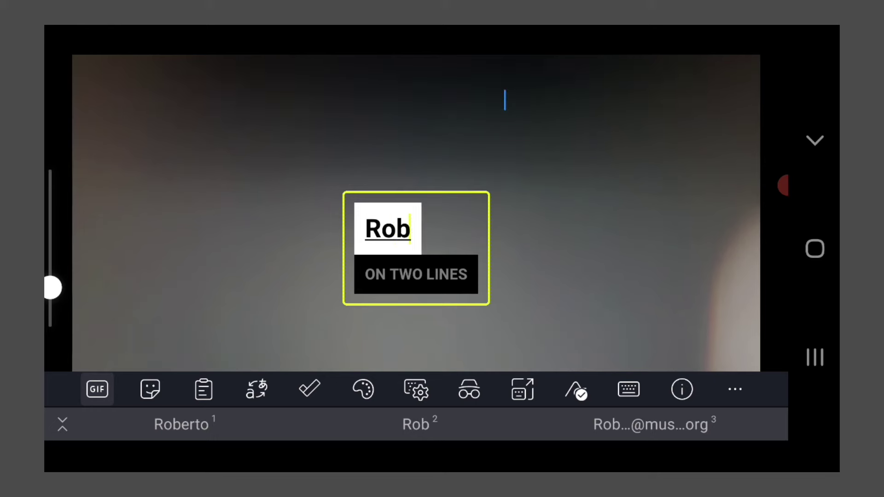
{"action": "type", "text": "erto S. Matthews"}
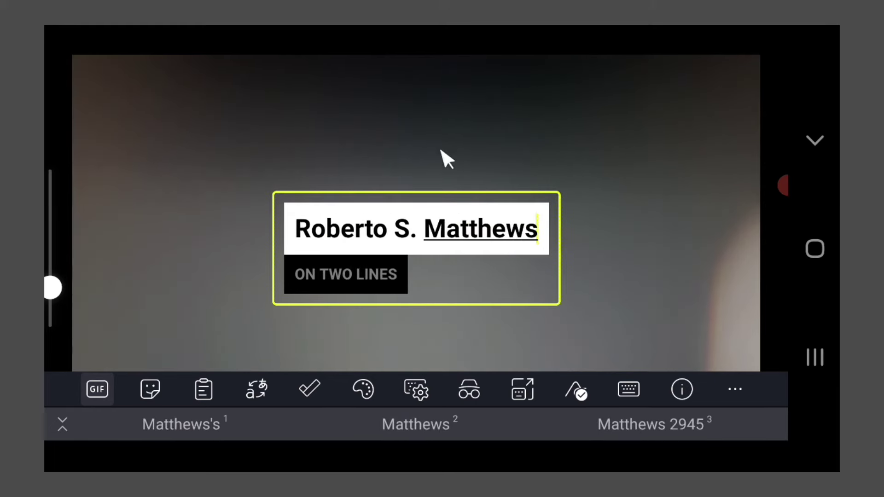
{"action": "left_click", "coordinate": [444, 162]}
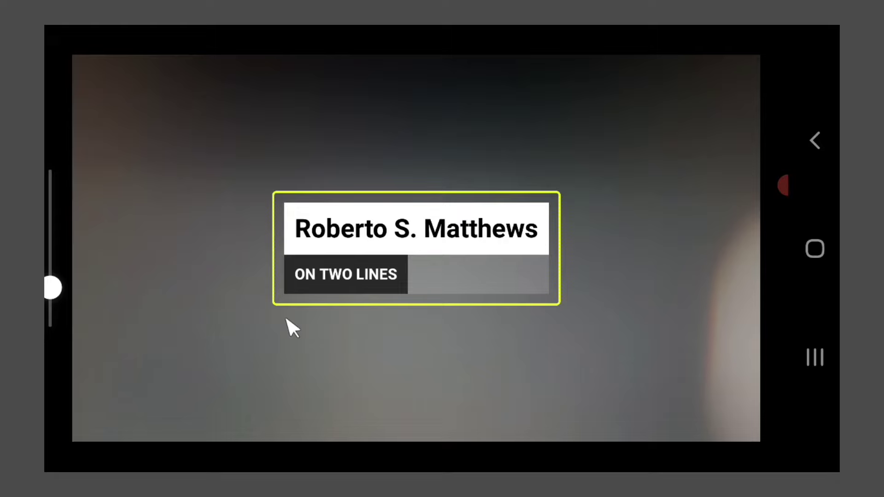
Step: Replace the caption's second line 'ON TWO LINES' with 'LIVESTREAM'
{"action": "left_click", "coordinate": [336, 284]}
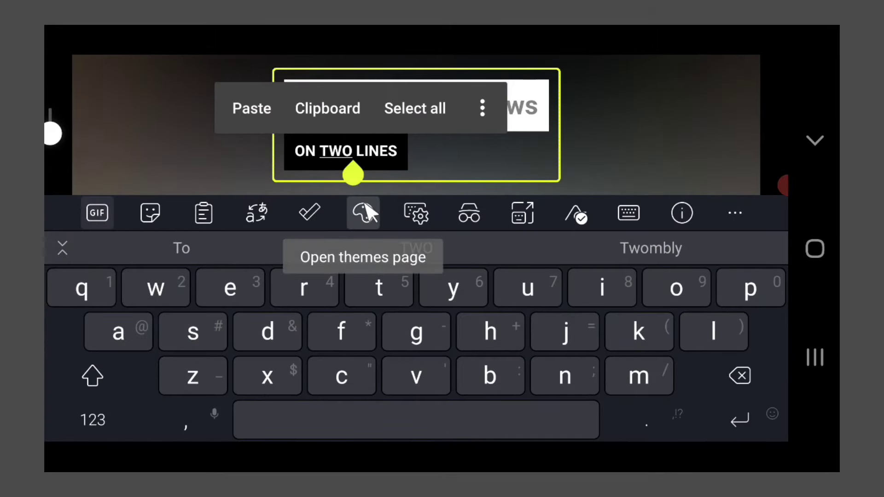
{"action": "key", "text": "ctrl+a"}
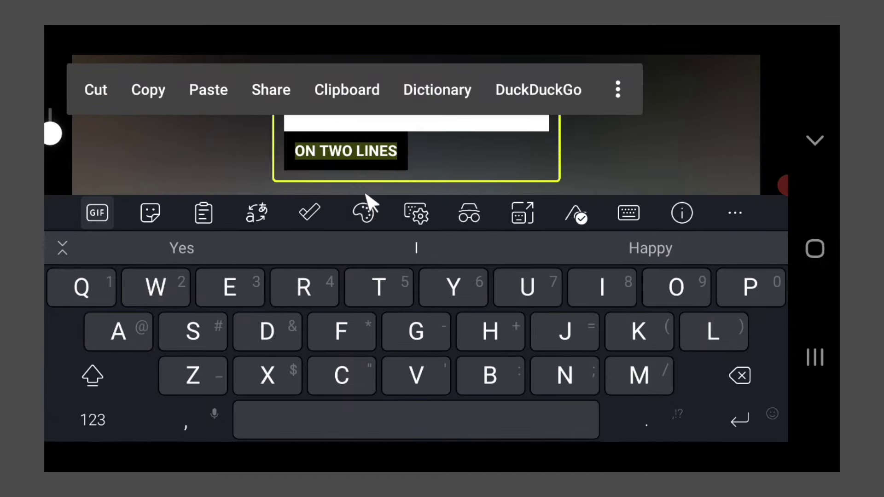
{"action": "type", "text": "LIVESTRE"}
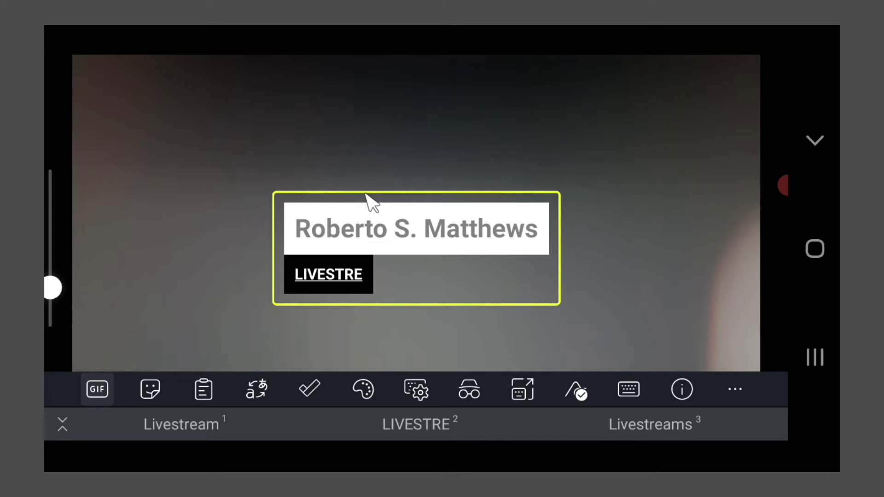
{"action": "type", "text": "AM"}
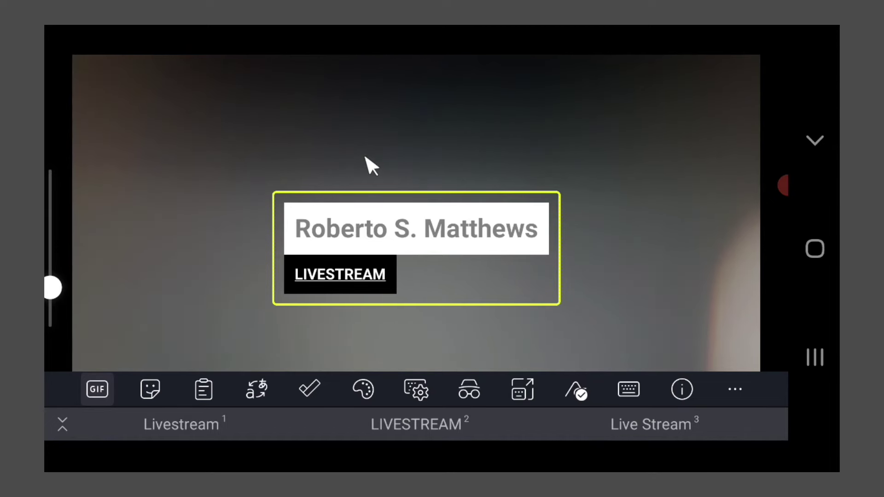
{"action": "left_click", "coordinate": [372, 166]}
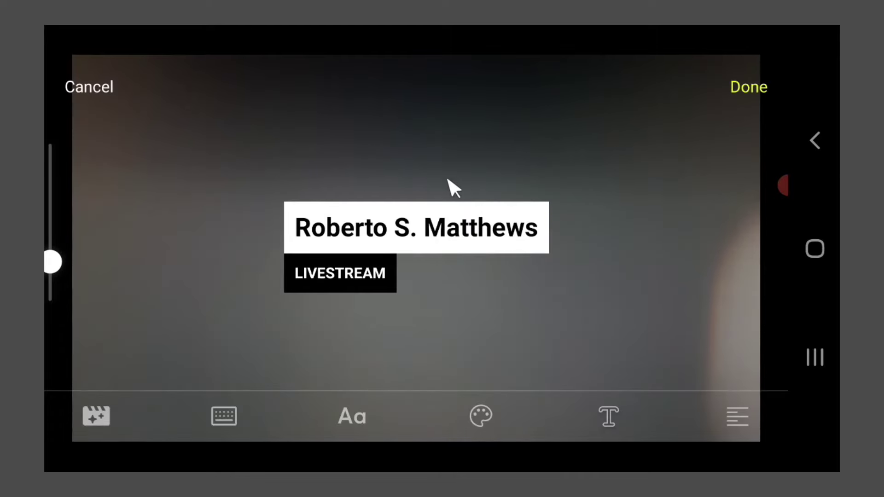
Step: Save the caption as a text source and place a smaller MTR logo in the frame's top-left corner
{"action": "left_click", "coordinate": [744, 87]}
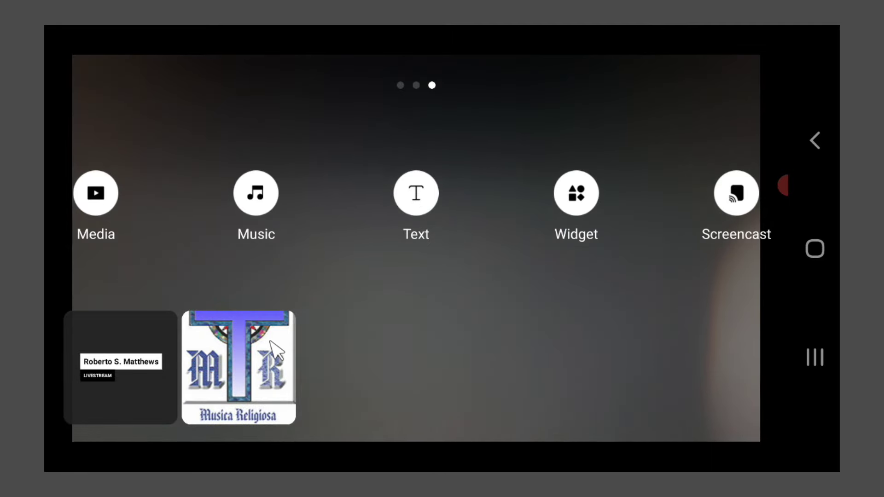
{"action": "left_click", "coordinate": [271, 342]}
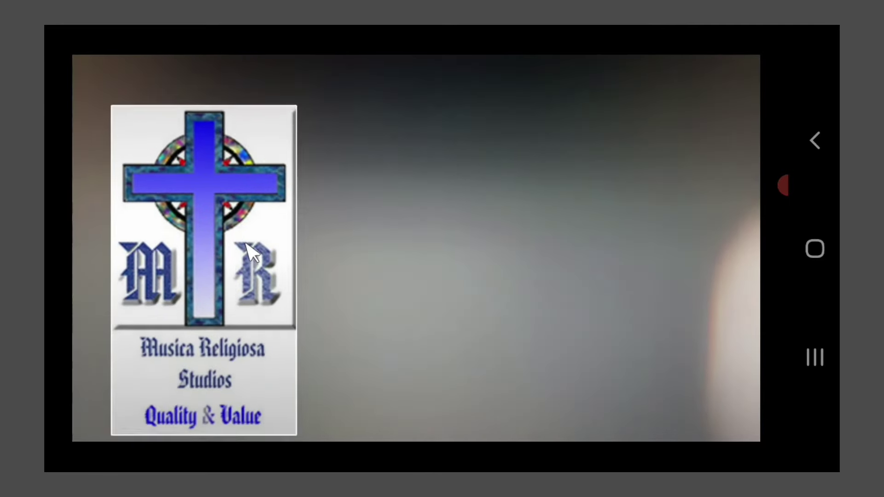
{"action": "left_click_drag", "start_coordinate": [247, 249], "coordinate": [248, 223]}
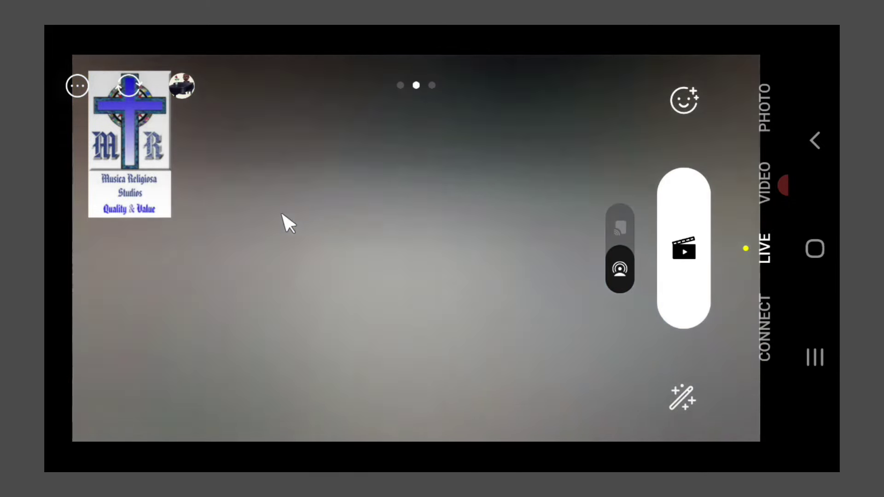
Step: Add the name/LIVESTREAM caption to the camera screen, shrink it, and place it lower-left beneath the logo
{"action": "left_click", "coordinate": [283, 213]}
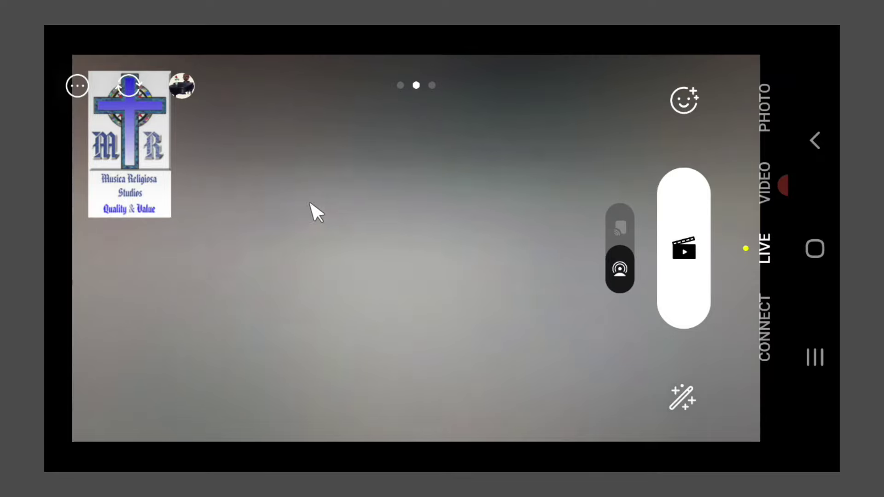
{"action": "left_click_drag", "start_coordinate": [533, 250], "coordinate": [63, 247]}
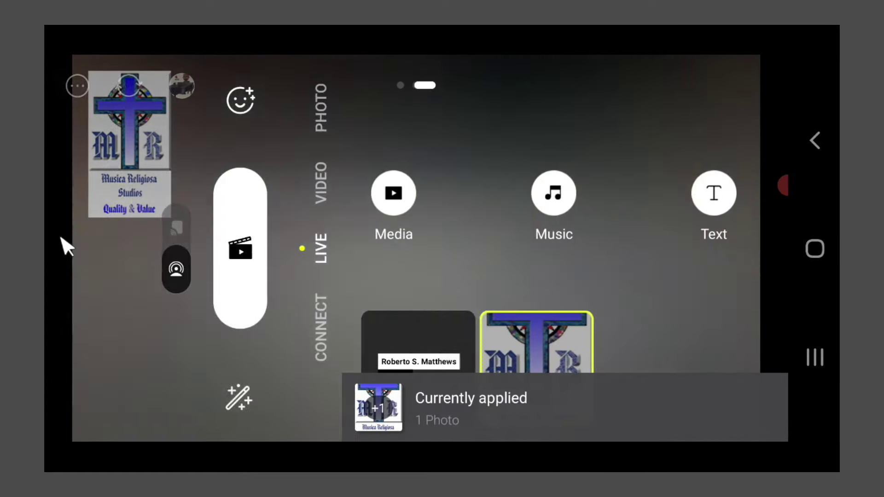
{"action": "left_click", "coordinate": [154, 339]}
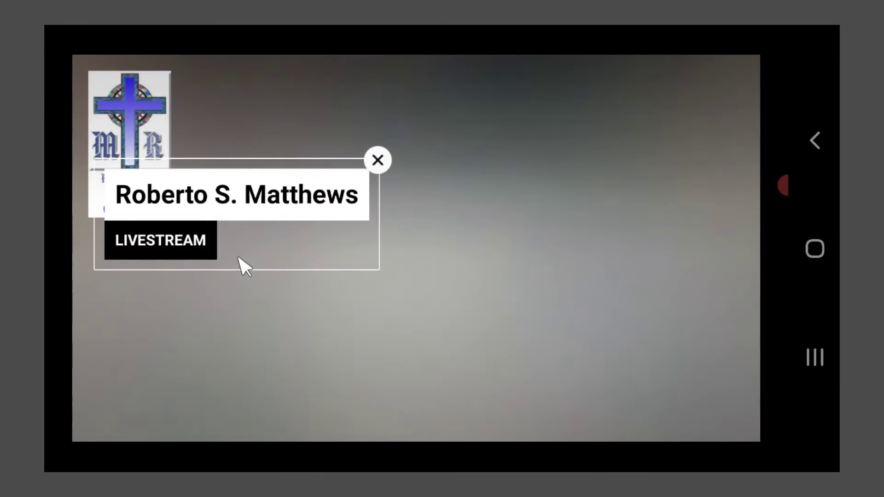
{"action": "left_click_drag", "start_coordinate": [241, 265], "coordinate": [278, 362]}
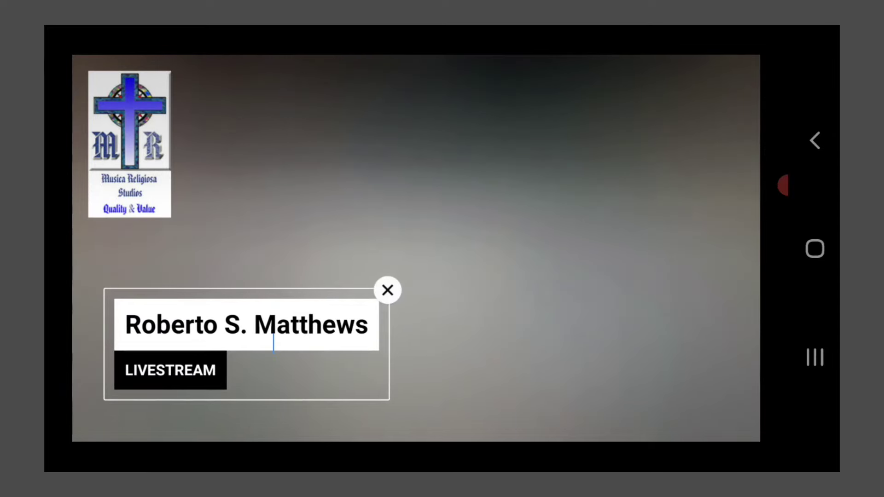
{"action": "scroll", "coordinate": [247, 345], "scroll_direction": "down", "scroll_amount": 3}
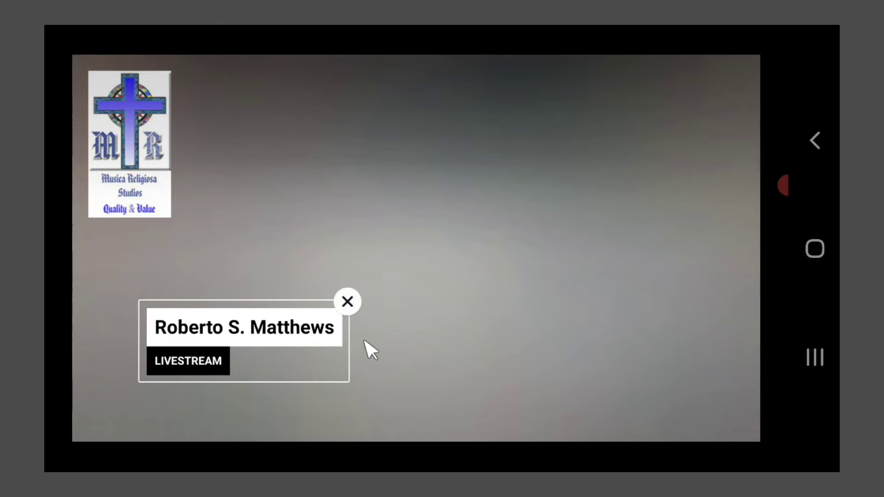
{"action": "left_click", "coordinate": [413, 349]}
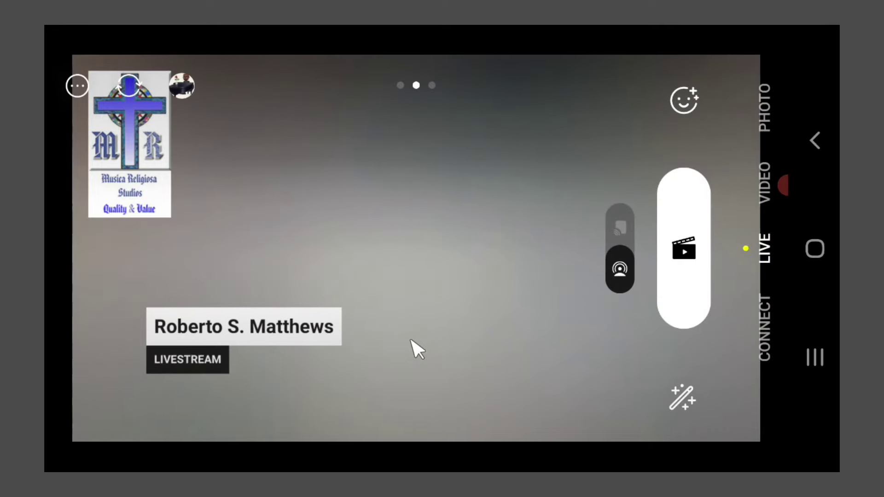